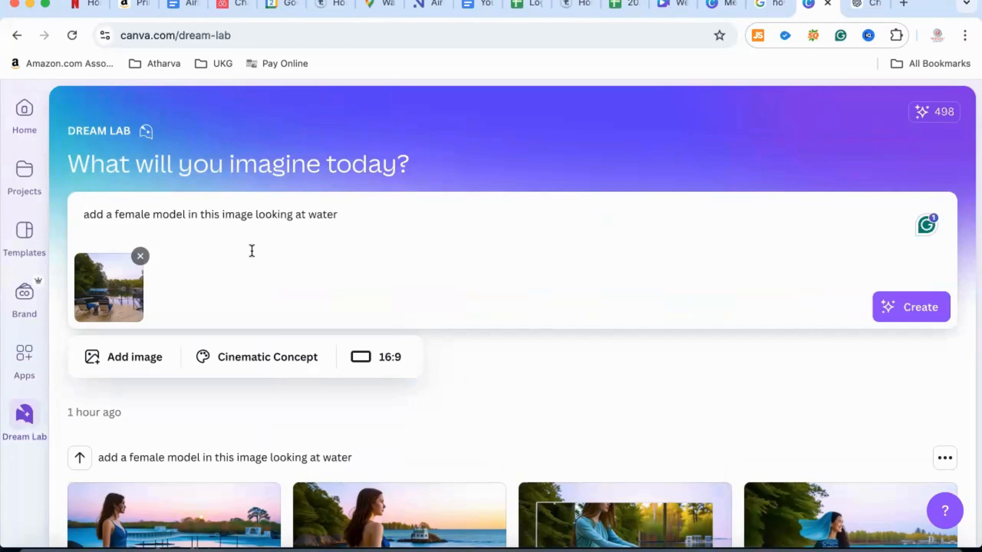
# Remove the attached reference image and clear the existing prompt about the female model
pyautogui.click(140, 256)
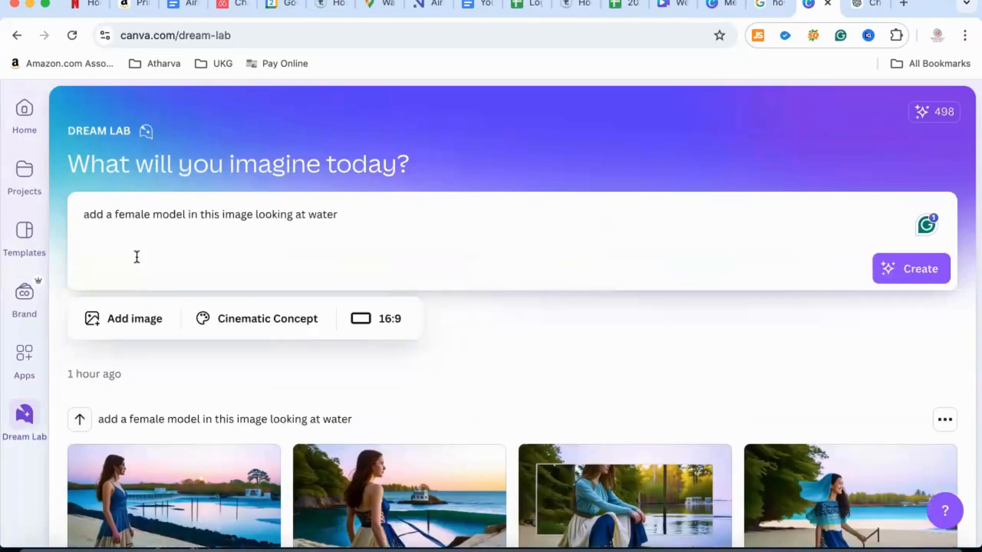
pyautogui.tripleClick(140, 217)
pyautogui.press('BackSpace')
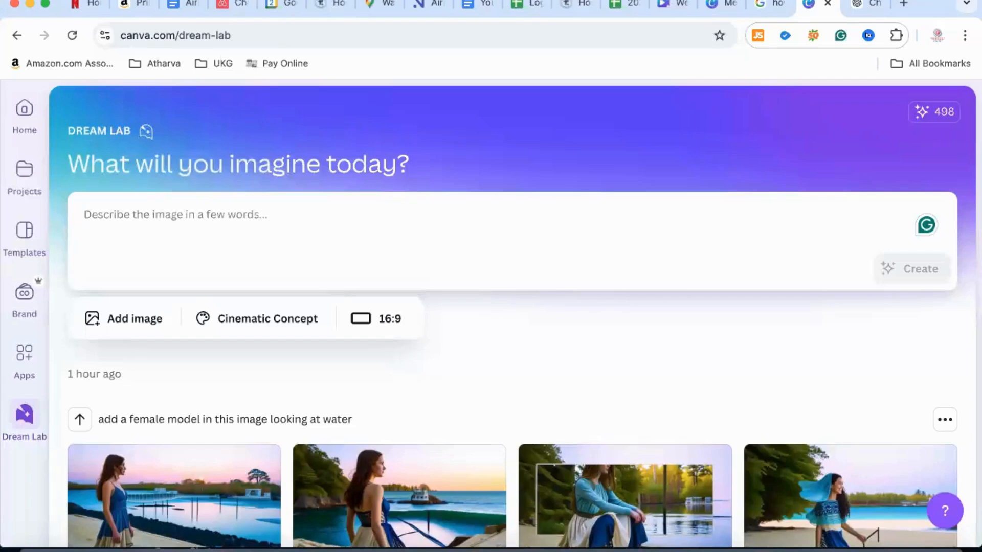
# Generate images from the prompt "Create an ad to sell life insurance" and look over the results
pyautogui.write('Create ')
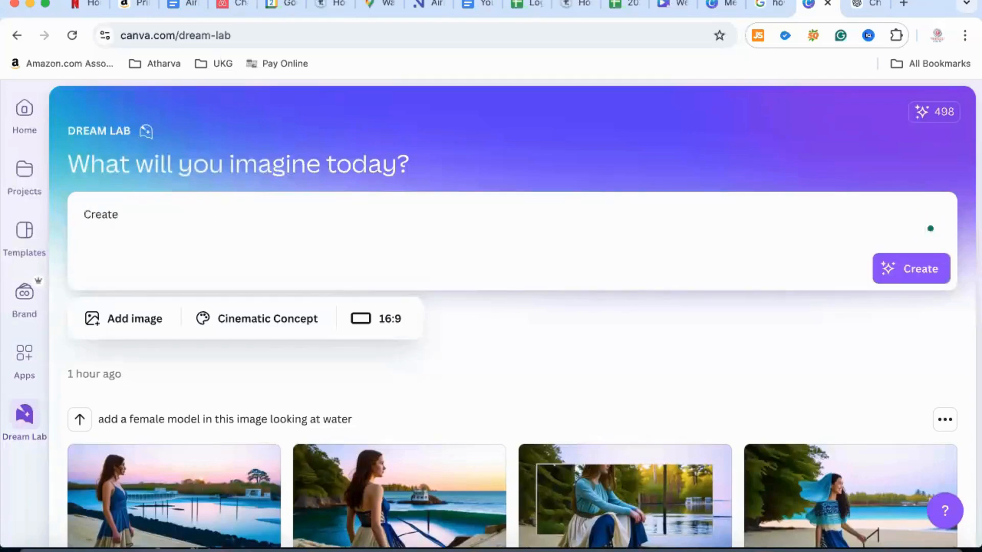
pyautogui.write('an ad to sell life insurance')
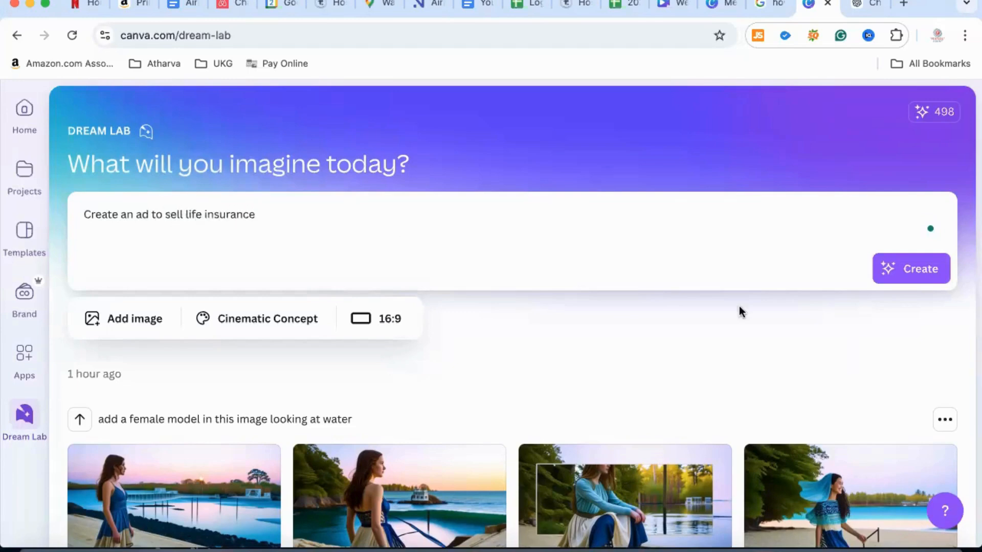
pyautogui.click(916, 275)
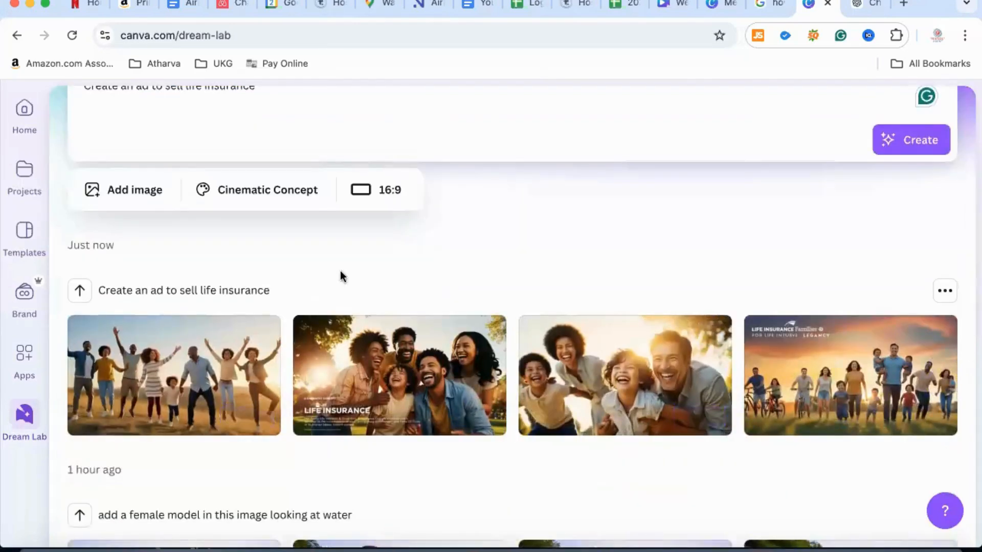
pyautogui.scroll(-3, 340, 273)
pyautogui.scroll(6, 340, 272)
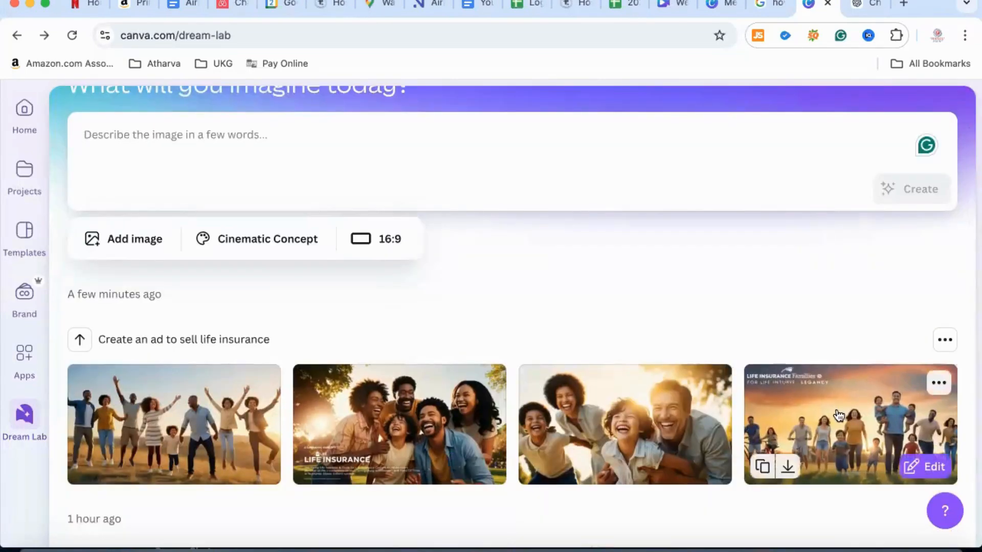
pyautogui.scroll(-1, 784, 356)
pyautogui.scroll(-2, 783, 354)
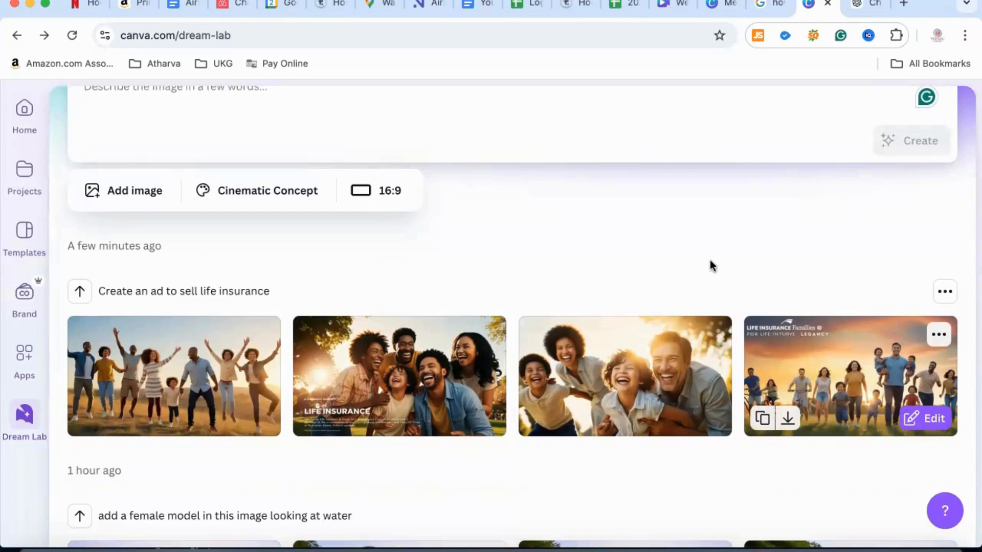
# Upload the aerial JPG photo from the "AI pics for video" folder as a Style Reference image
pyautogui.scroll(3, 466, 268)
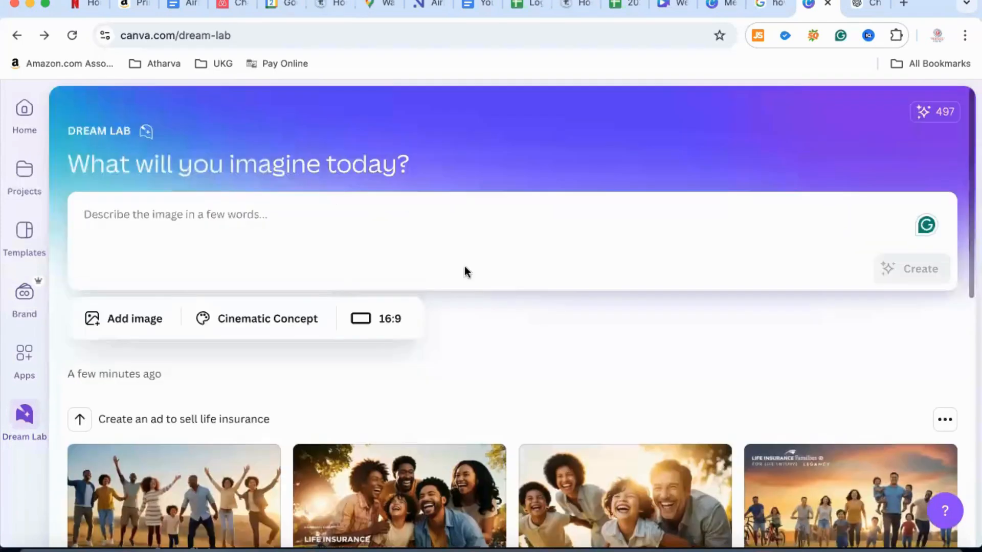
pyautogui.click(134, 321)
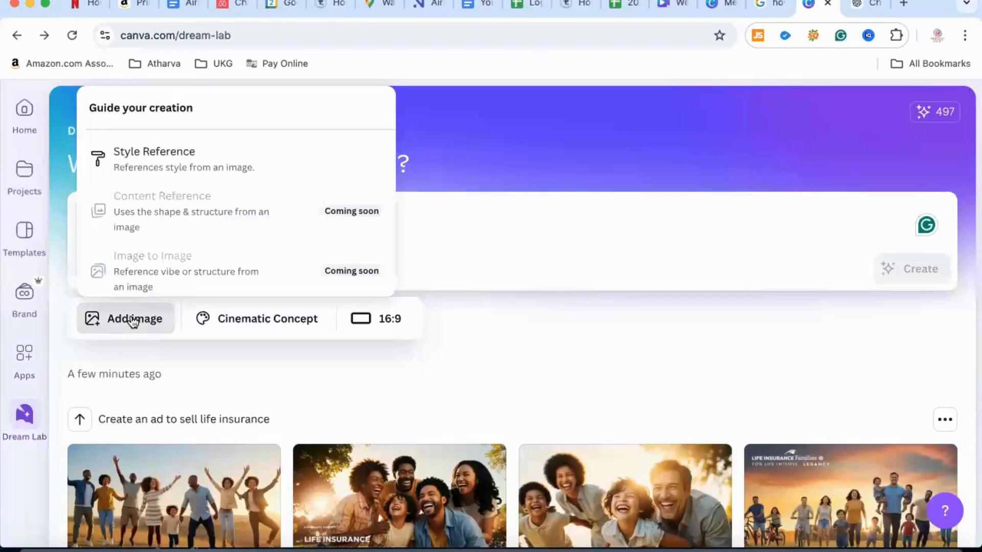
pyautogui.click(153, 156)
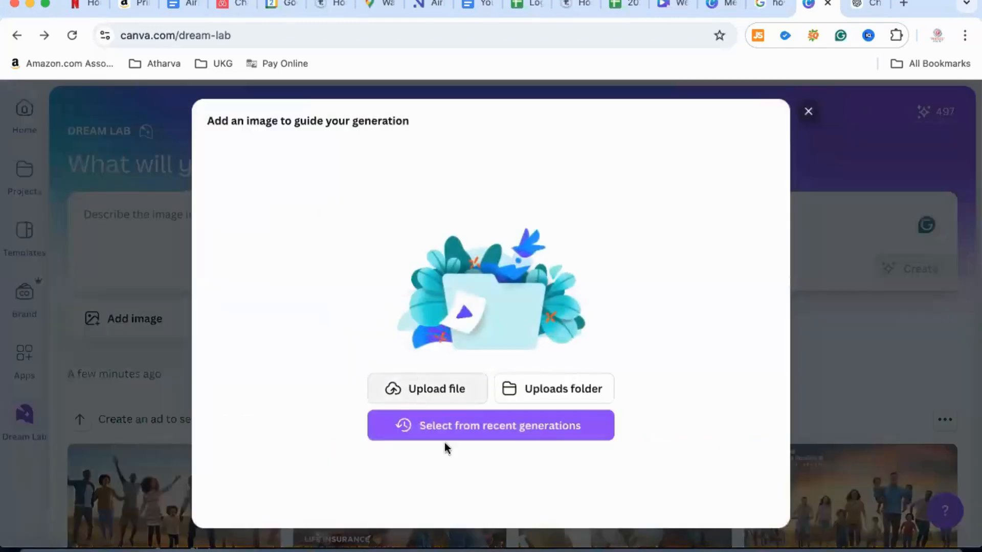
pyautogui.click(442, 391)
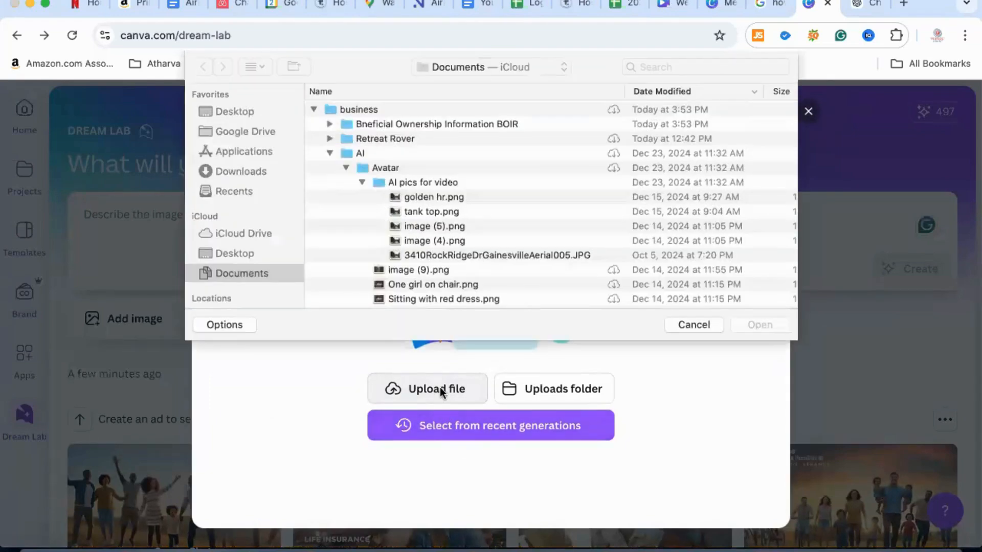
pyautogui.click(443, 168)
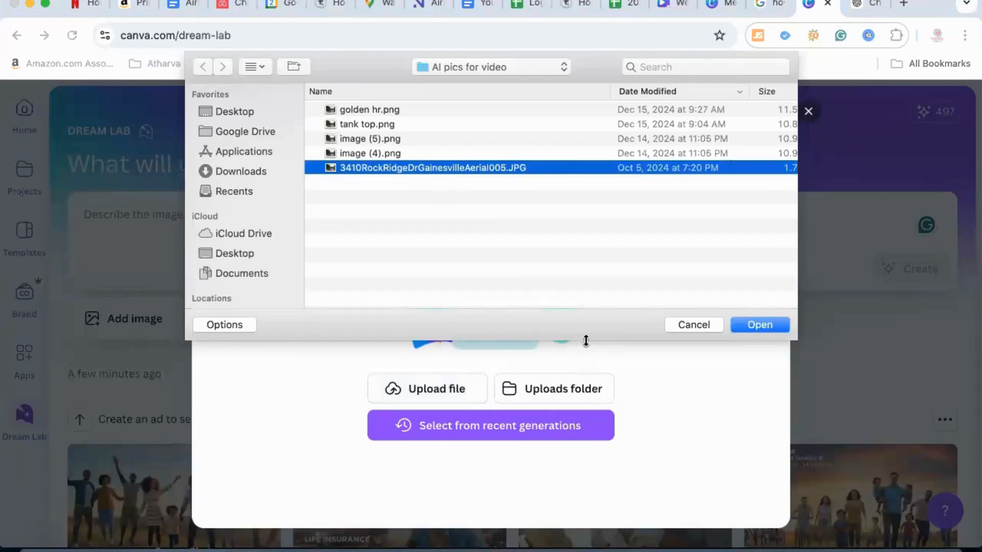
pyautogui.click(761, 326)
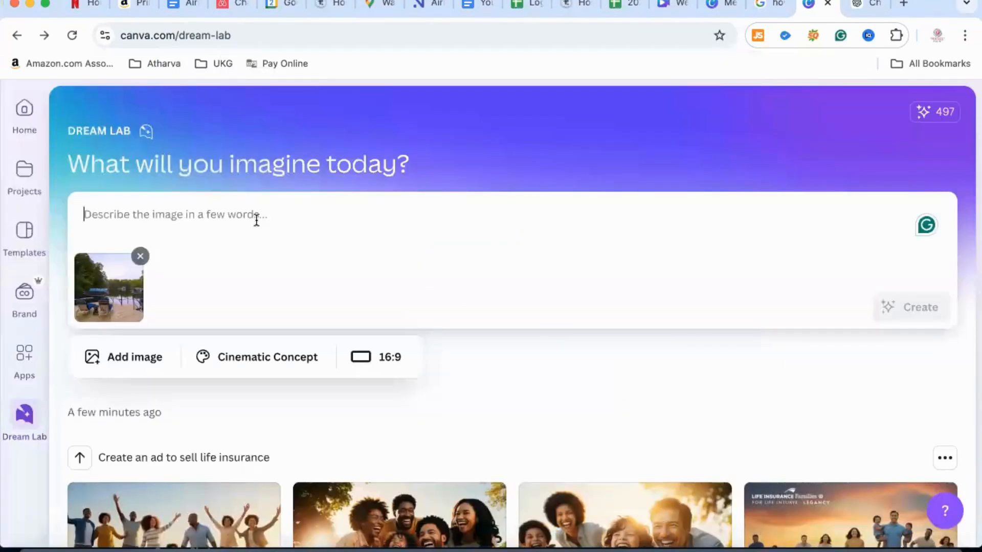
# Generate images from the prompt "use this image and add a model looking at water" and review the results
pyautogui.write('use')
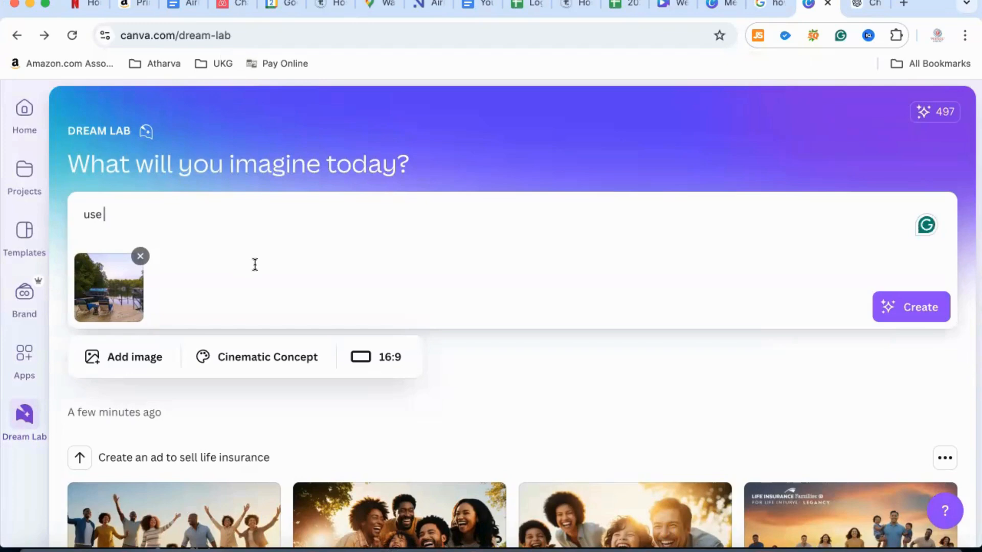
pyautogui.write('this ima')
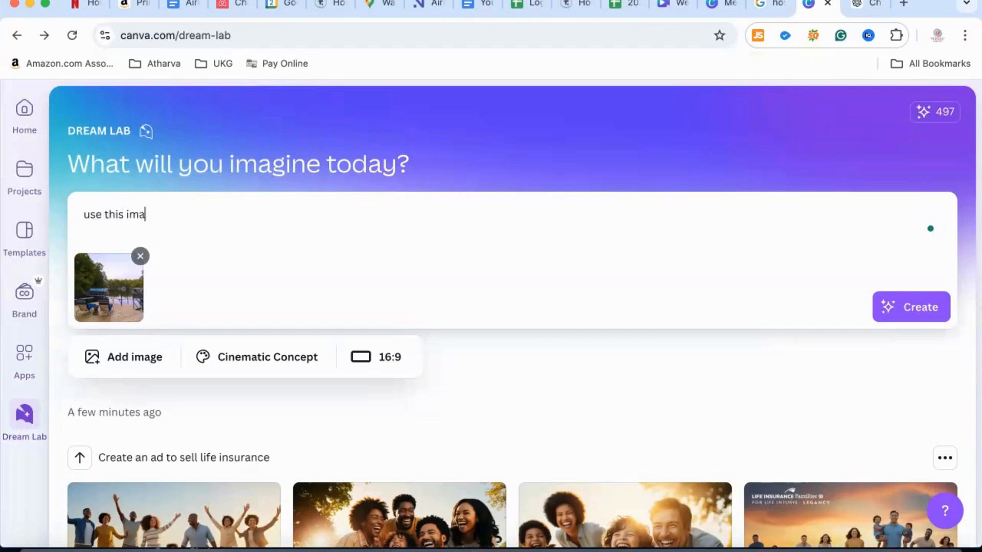
pyautogui.write('ge and add a m')
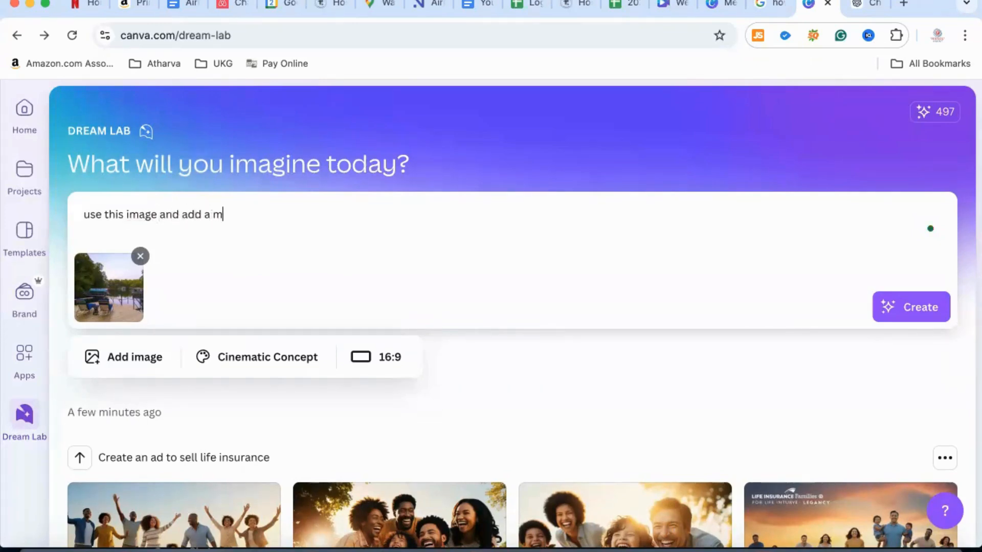
pyautogui.write('odel looking')
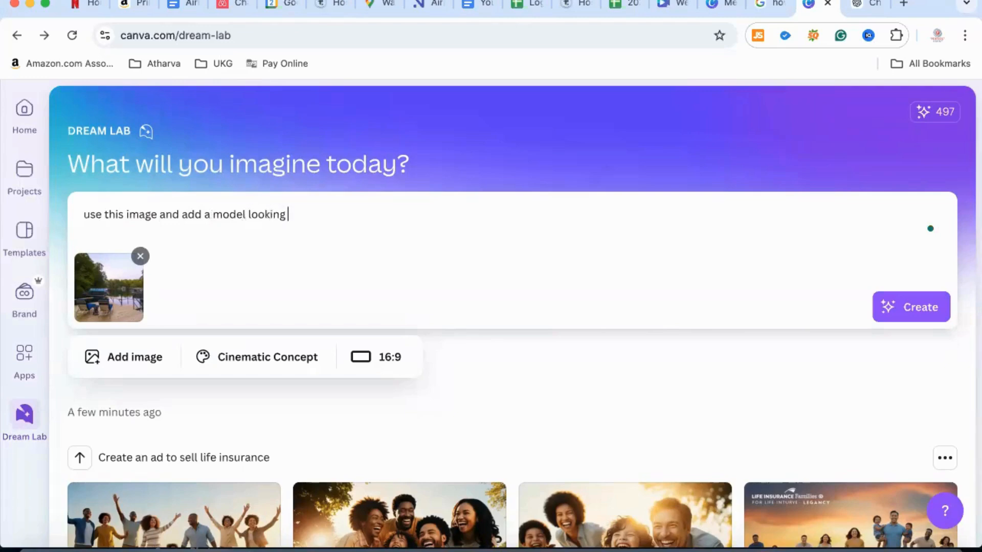
pyautogui.write(' at water')
pyautogui.click(911, 307)
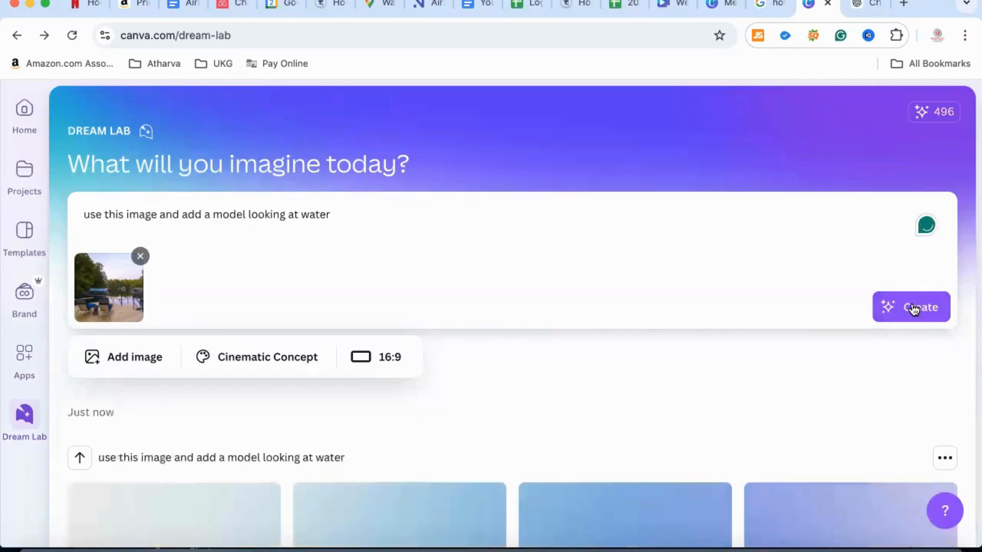
pyautogui.scroll(-2, 663, 373)
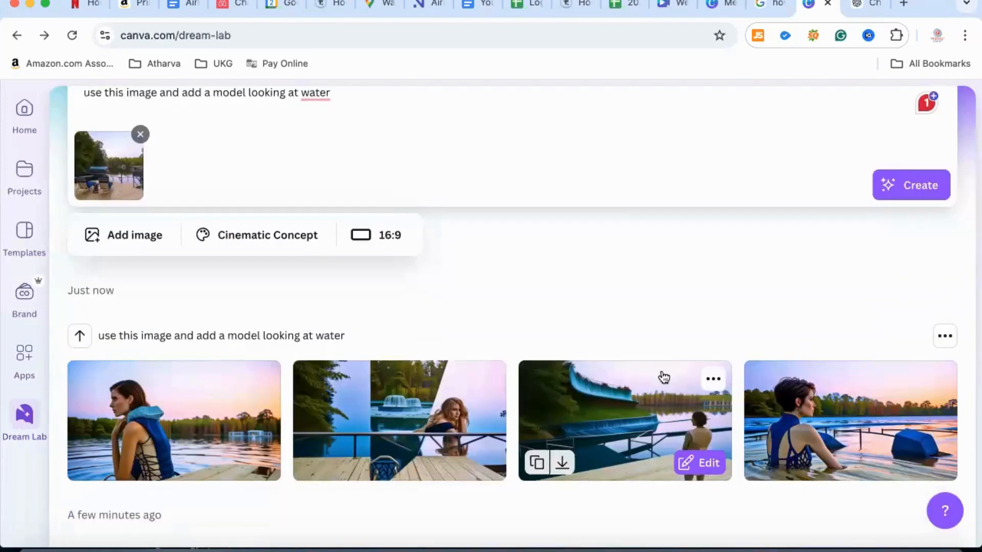
pyautogui.scroll(-2, 663, 377)
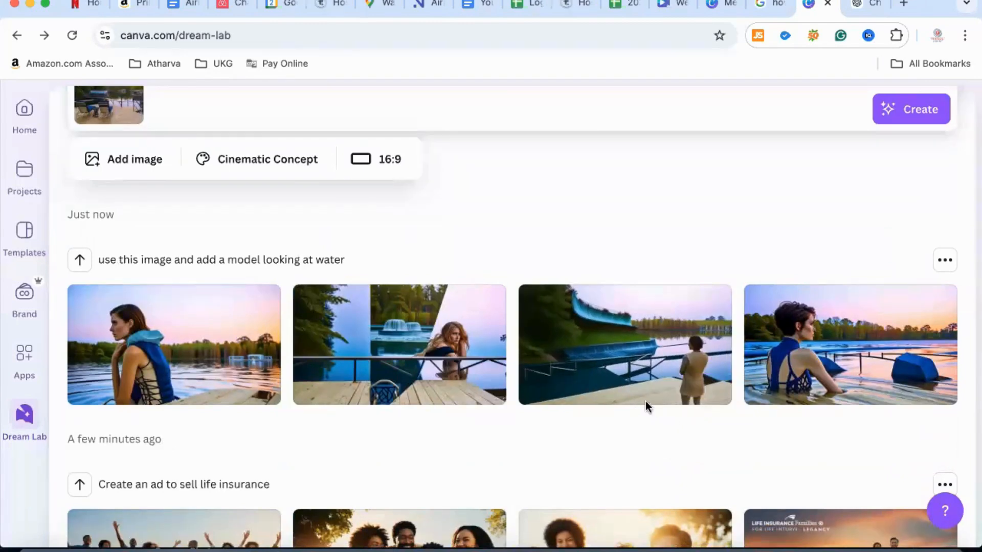
pyautogui.moveTo(648, 352)
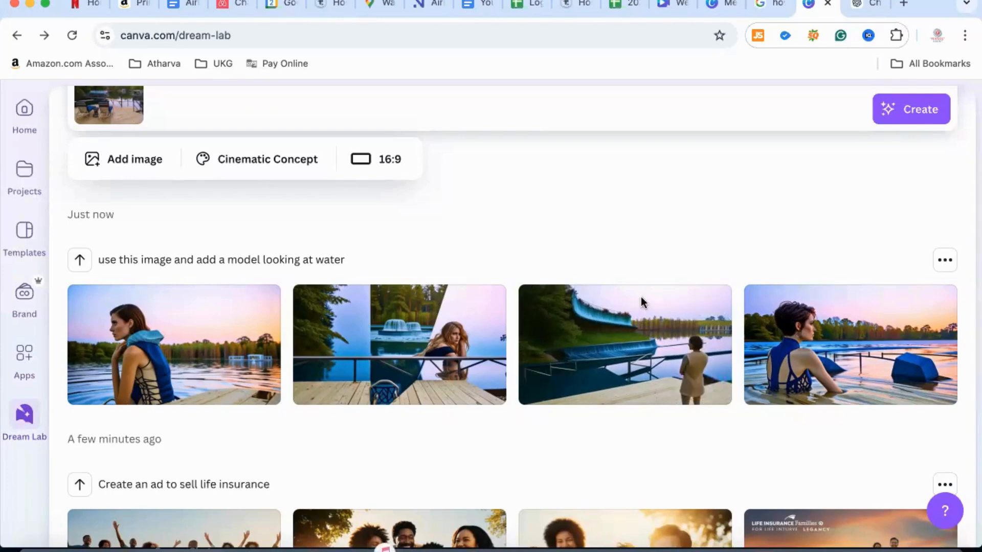
# Generate images from the copied prompt for a photorealistic full-body portrait of a 20-year-old American woman in a short dress in an urban setting
pyautogui.scroll(1, 640, 188)
pyautogui.scroll(2, 640, 189)
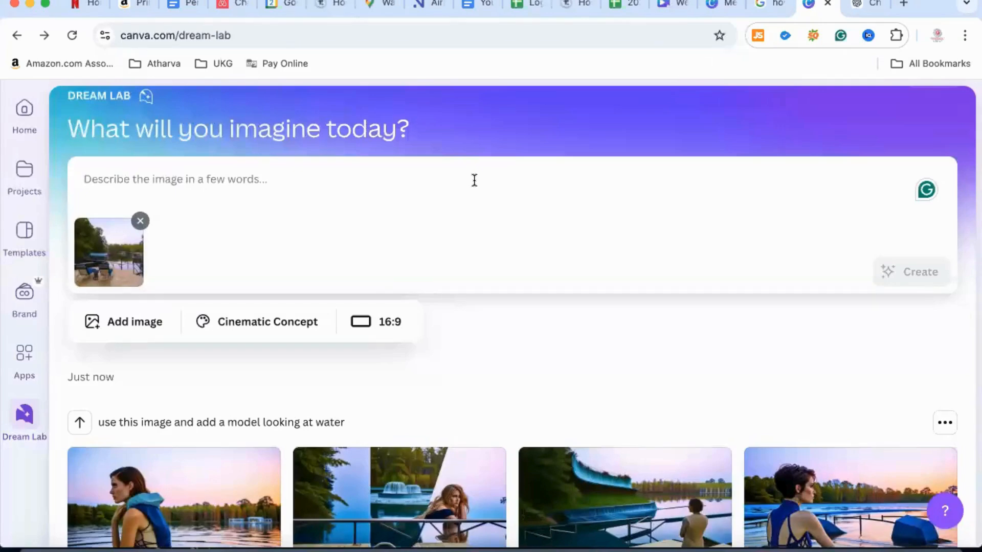
pyautogui.write('A photorealistic portrait of a 20-year-old American woman with short, stylishly arranged hair and warm brown eyes. She is wearing a casual yet fashionable short dress, which reflects her trendy sense of style. The image captures her standing in a vibrant urban setting, full body shot, 8k HDR, highly detailed, emphasizing the texture of her clothing and the subtle play of light on skin. She has a carefree and confident expression, as she enjoys the soft, ambient light of the afternoon sun.')
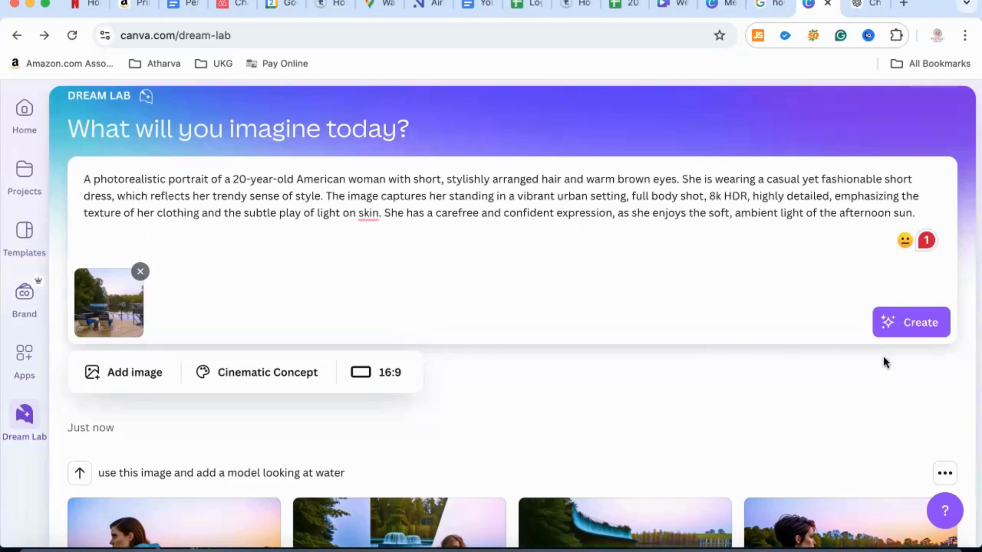
pyautogui.click(927, 328)
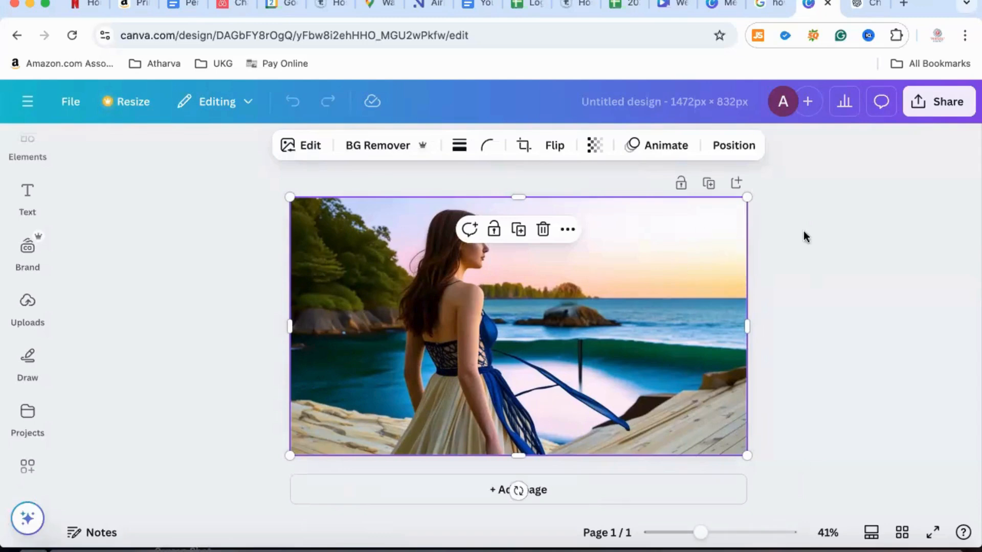
# Brush over the rocky islet in the water beside the woman and erase it with Magic Eraser
pyautogui.click(311, 148)
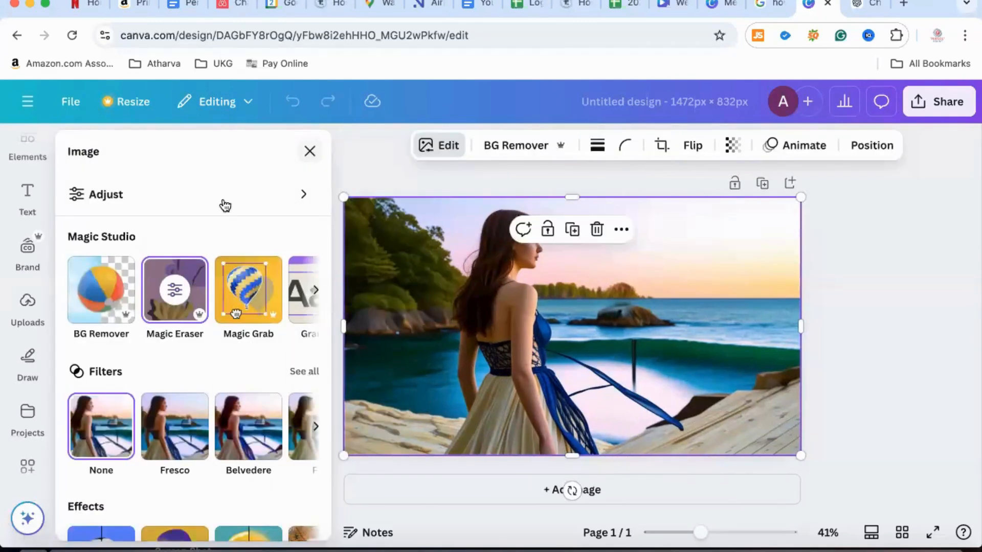
pyautogui.click(161, 309)
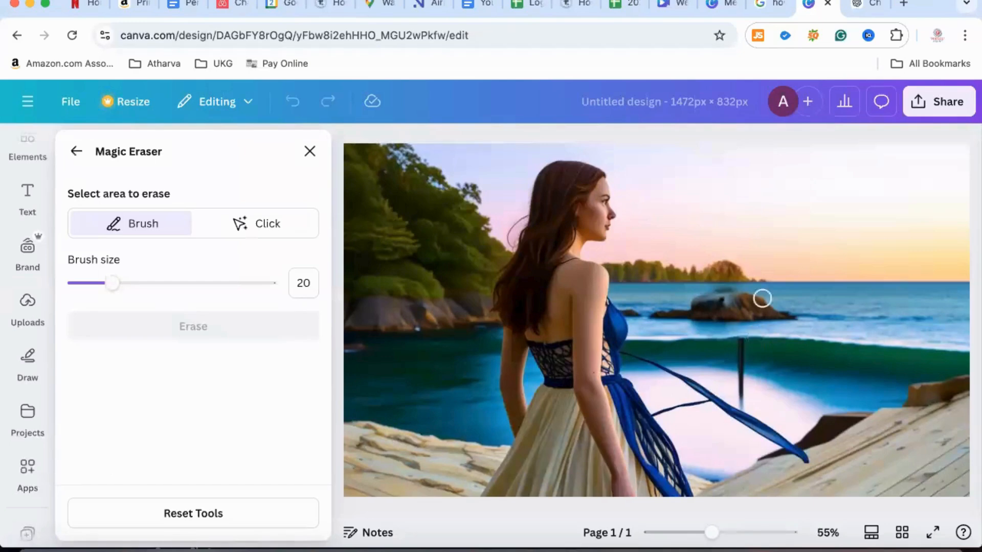
pyautogui.moveTo(793, 313)
pyautogui.mouseDown()
pyautogui.moveTo(711, 292)
pyautogui.moveTo(679, 293)
pyautogui.moveTo(664, 308)
pyautogui.moveTo(715, 324)
pyautogui.moveTo(765, 323)
pyautogui.moveTo(695, 305)
pyautogui.moveTo(718, 304)
pyautogui.mouseUp()
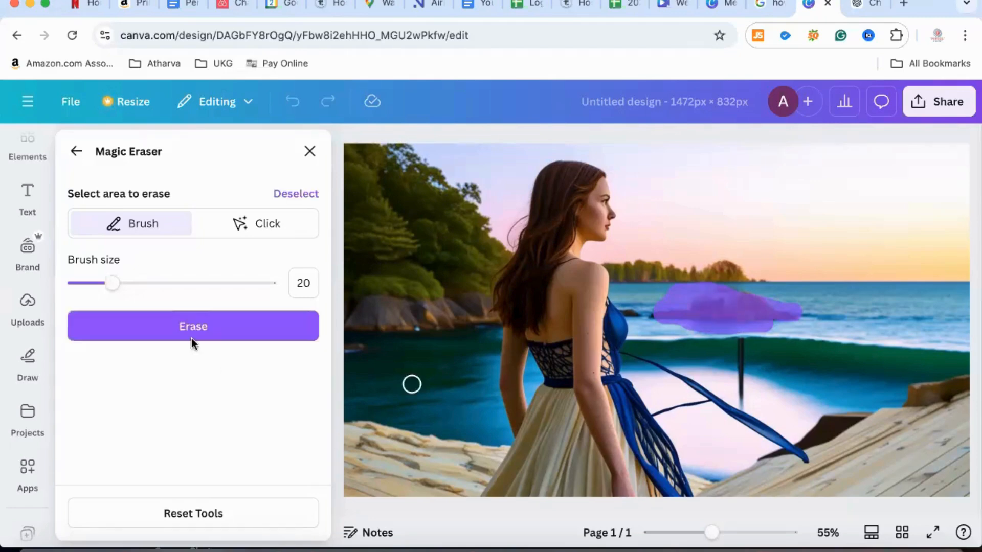
pyautogui.click(205, 327)
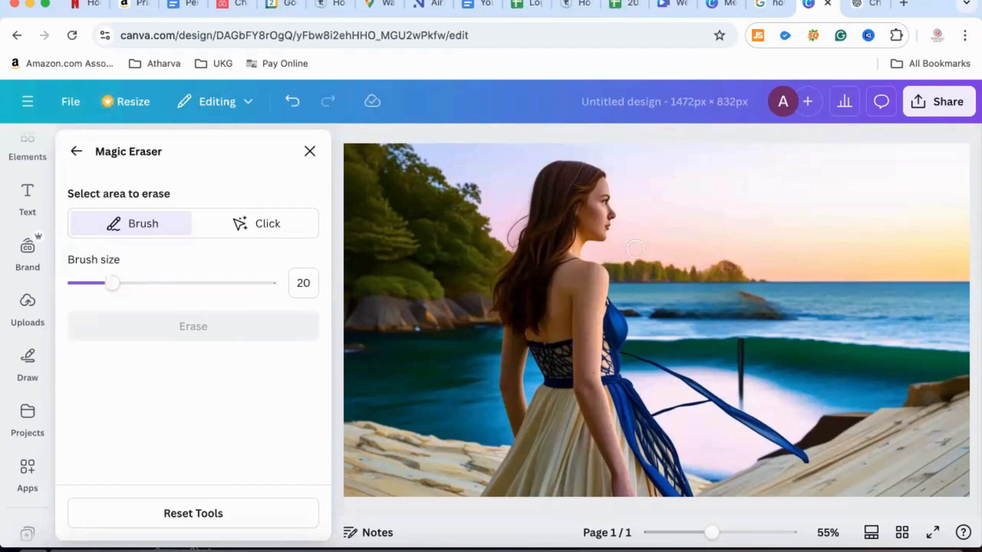
# Erase the leftover traces of the rock on the water and close Magic Eraser
pyautogui.moveTo(742, 289)
pyautogui.mouseDown()
pyautogui.moveTo(773, 310)
pyautogui.moveTo(726, 324)
pyautogui.moveTo(658, 313)
pyautogui.mouseUp()
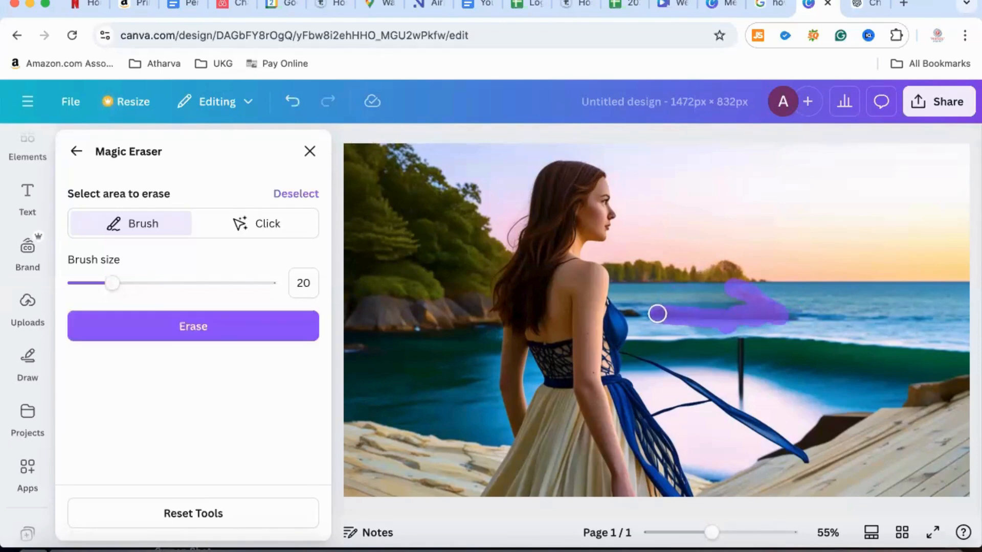
pyautogui.click(190, 325)
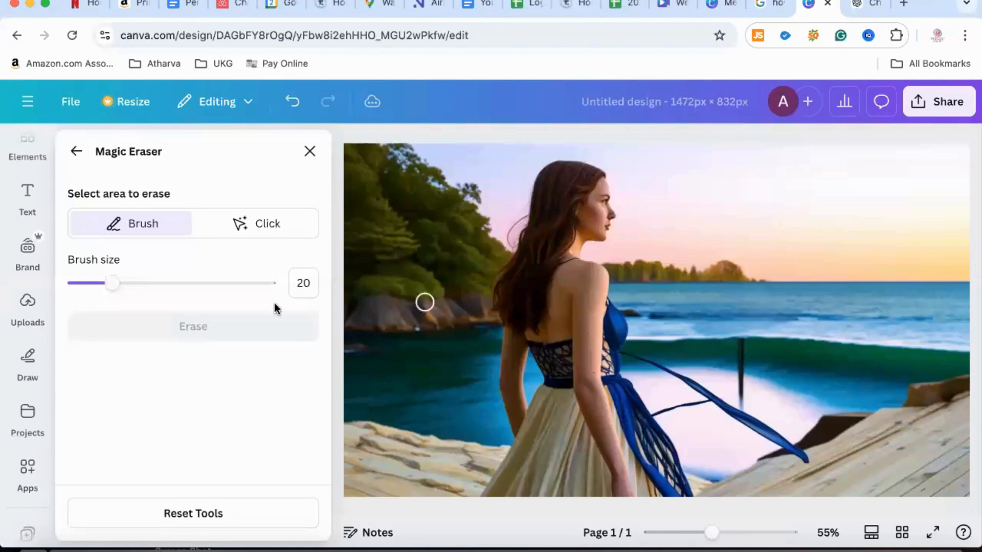
pyautogui.click(310, 151)
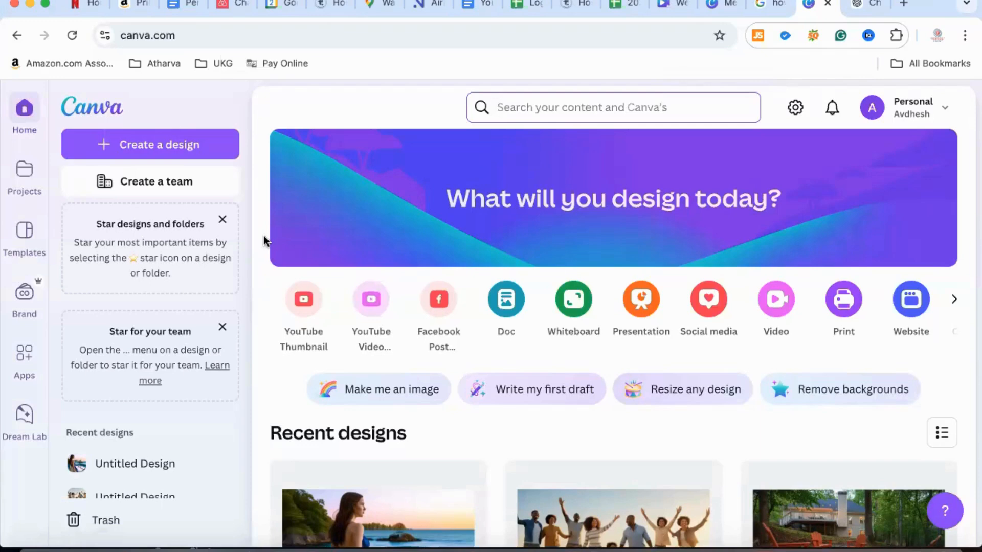
# Create a new YouTube Video design and open the media selection of the "Generate videos instantly" feature
pyautogui.click(379, 302)
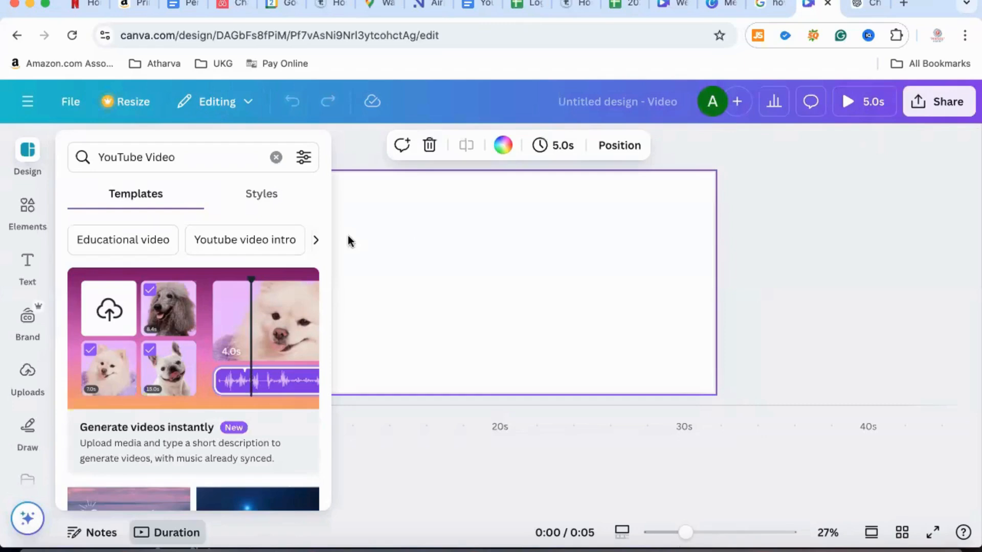
pyautogui.scroll(-2, 288, 338)
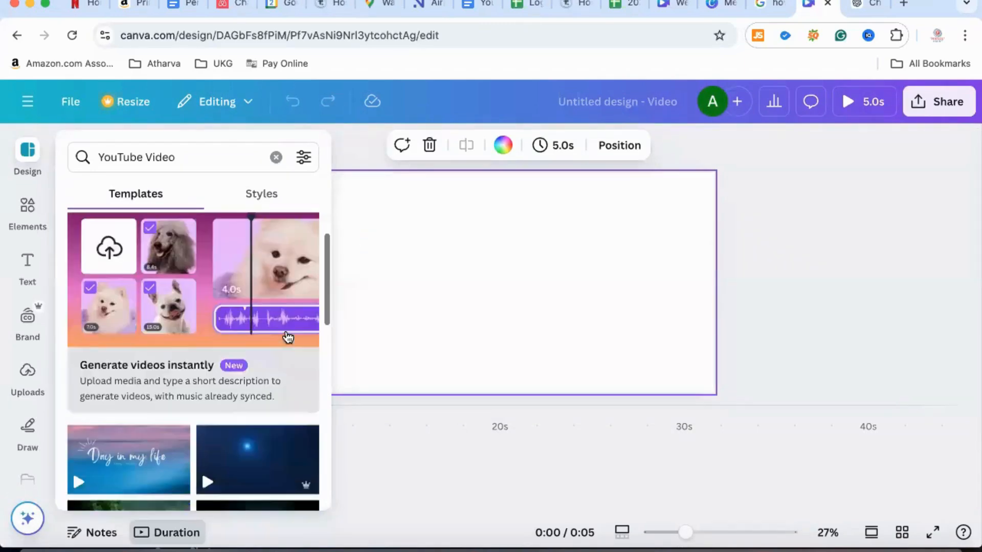
pyautogui.scroll(2, 288, 338)
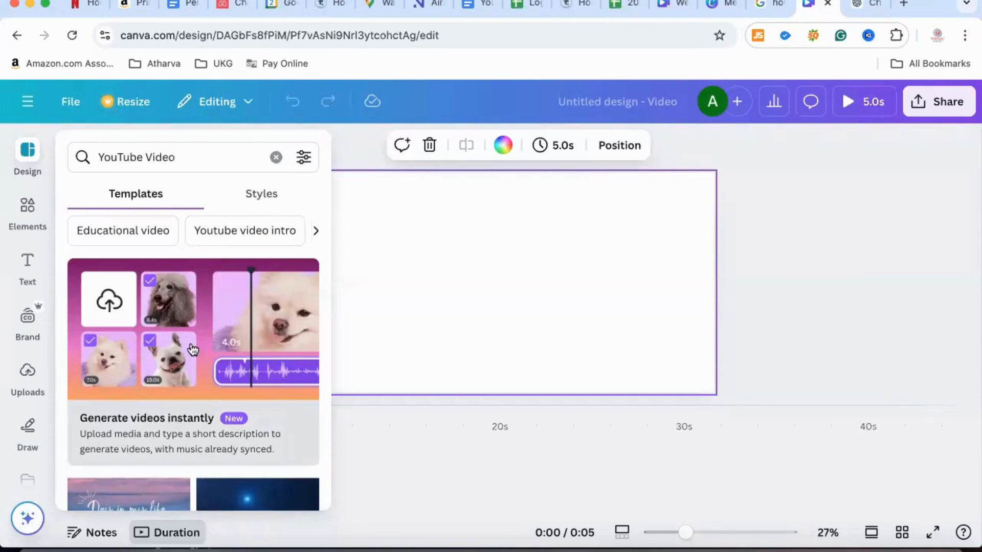
pyautogui.click(273, 330)
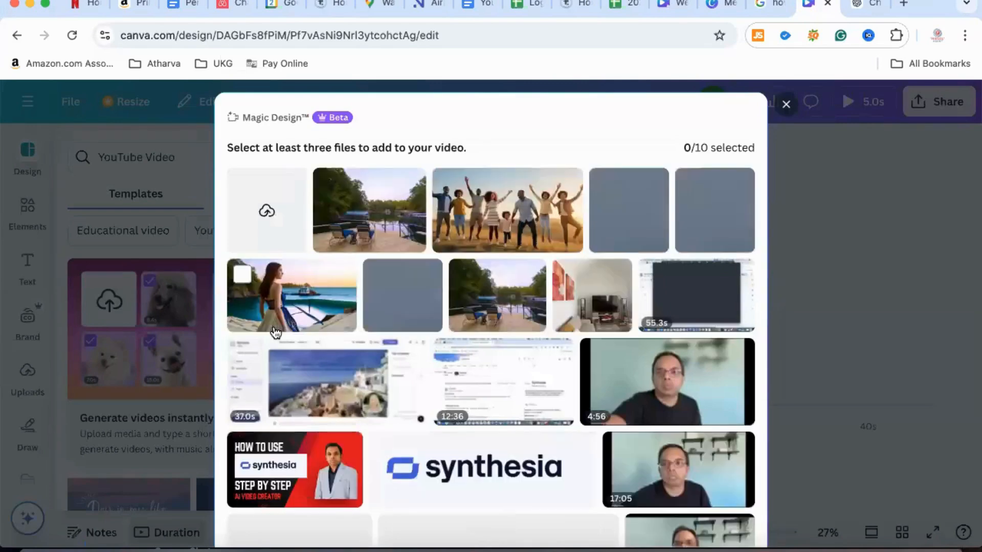
# Select four property photos for the video: the backyard fire pit, orange living room, "Welcome to the Good life" neon sign and teal dining room
pyautogui.scroll(-5, 275, 333)
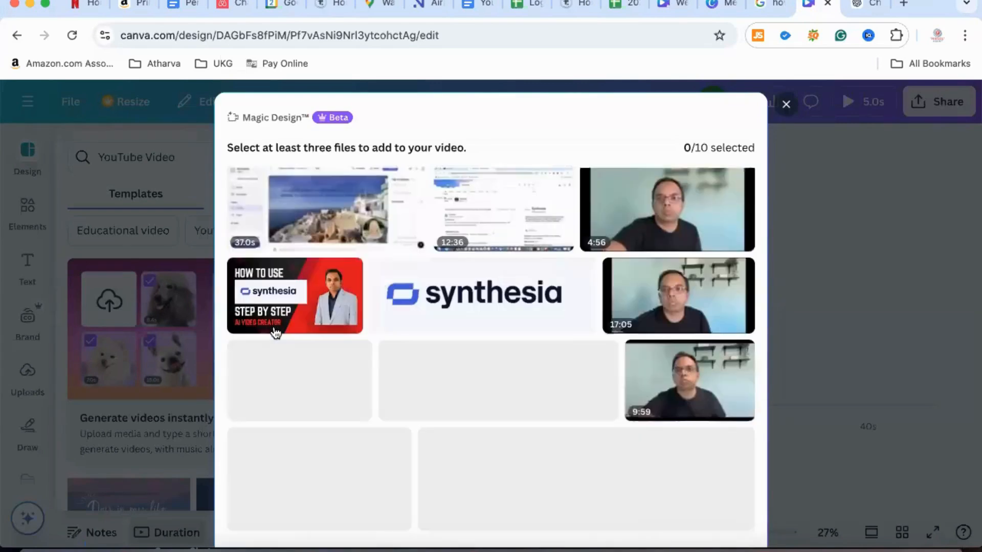
pyautogui.scroll(-10, 275, 333)
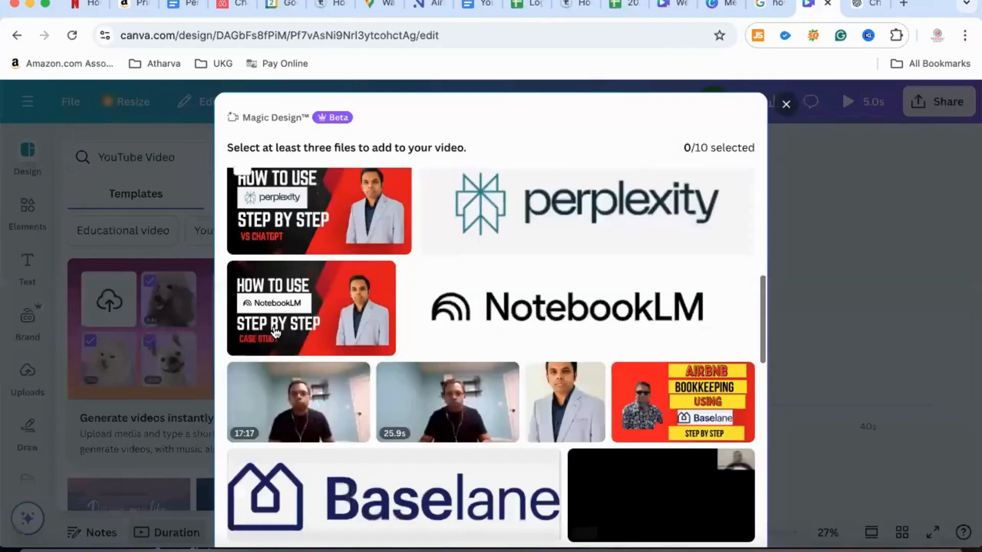
pyautogui.scroll(-3, 276, 333)
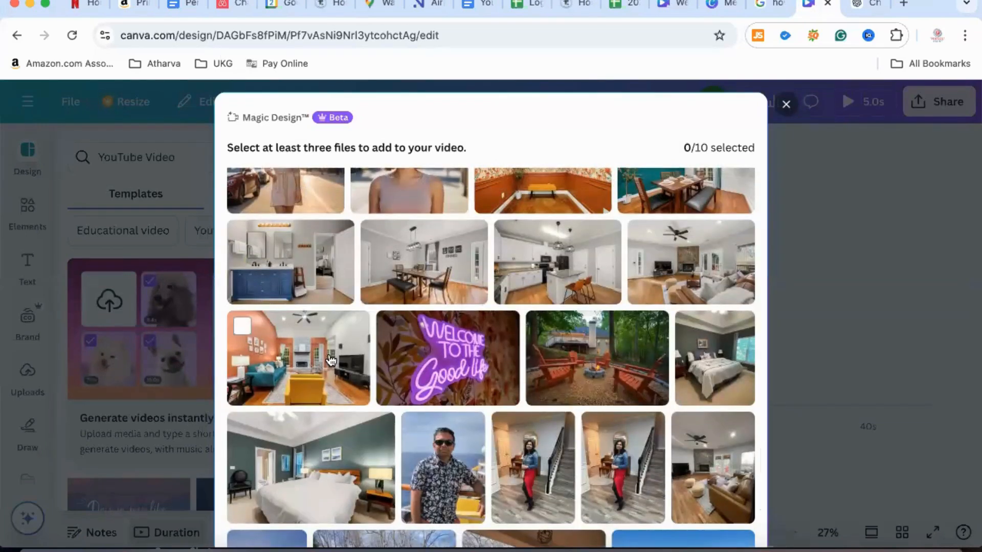
pyautogui.click(580, 377)
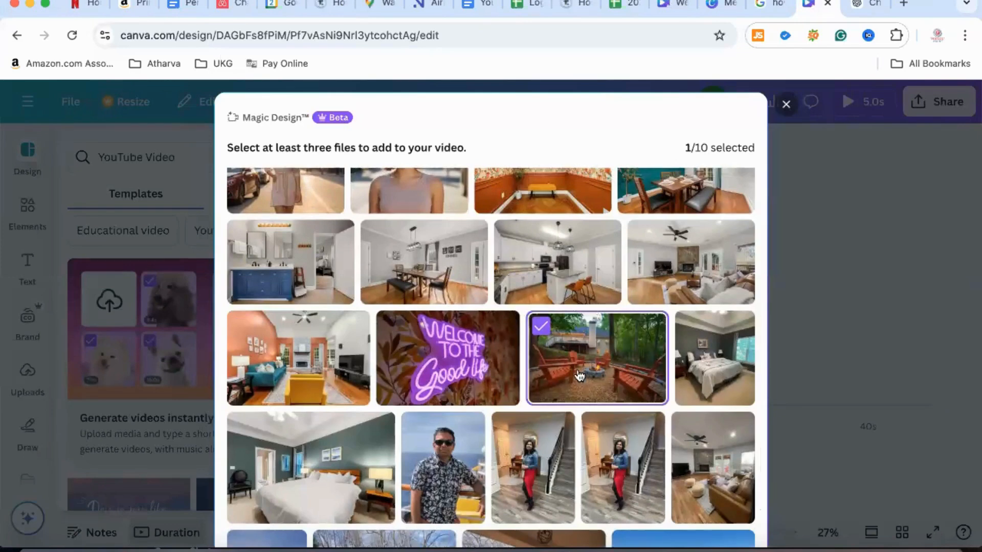
pyautogui.click(313, 353)
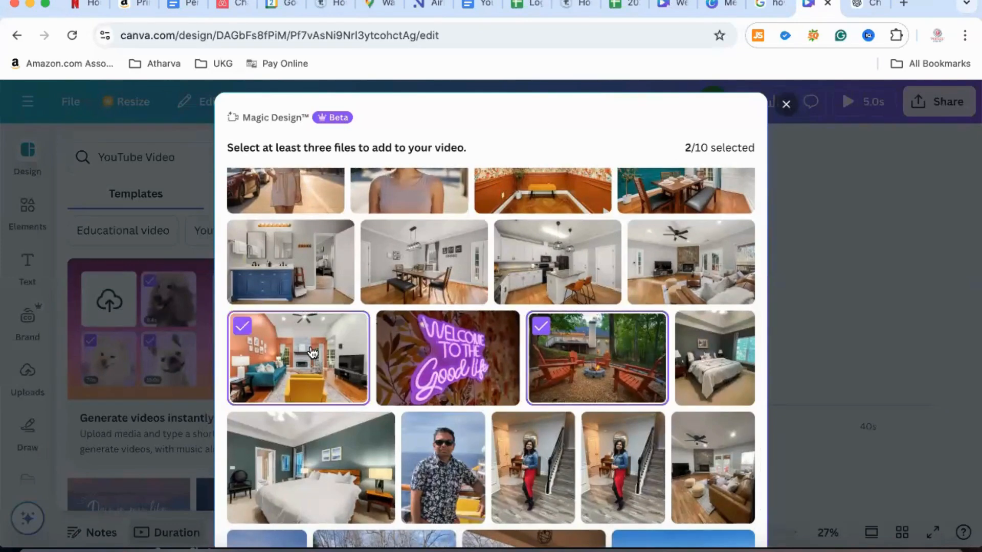
pyautogui.click(492, 373)
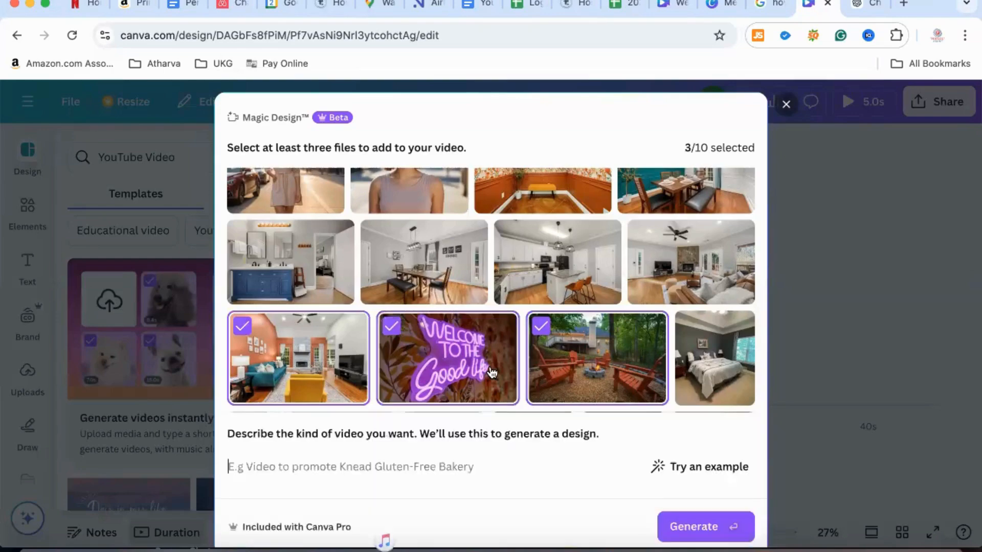
pyautogui.scroll(2, 491, 373)
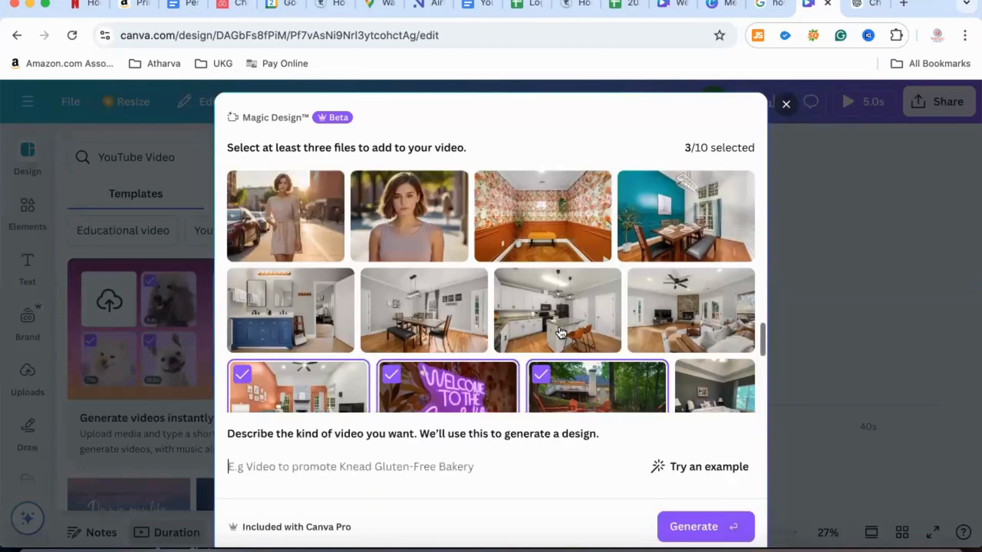
pyautogui.click(680, 220)
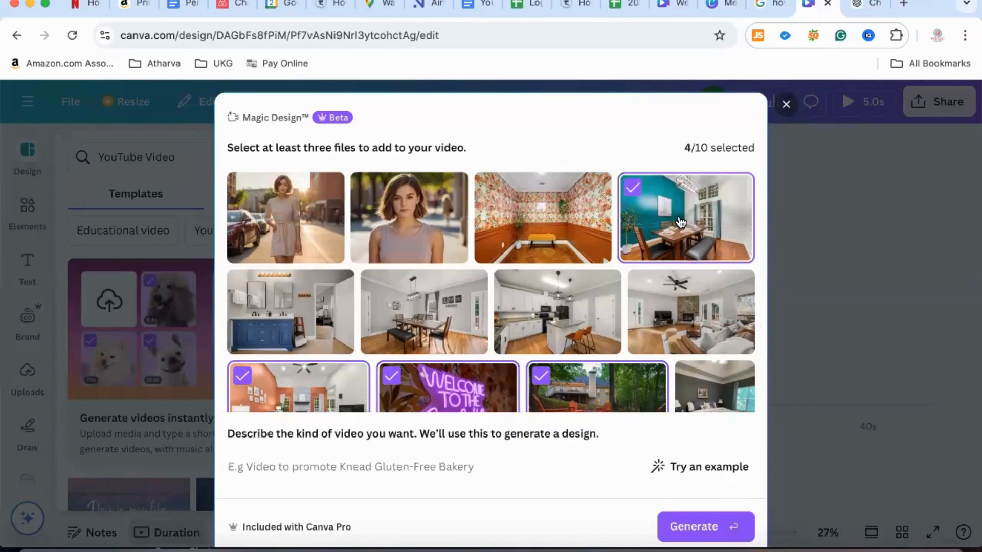
pyautogui.scroll(-5, 681, 221)
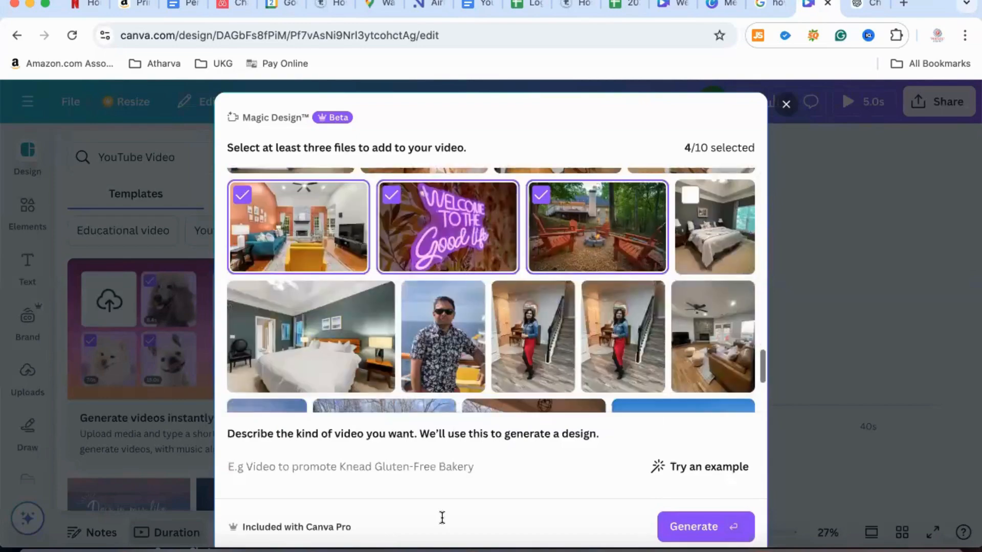
# Describe the wanted video as "create a video to promote this airbnb property on instagram."
pyautogui.click(459, 466)
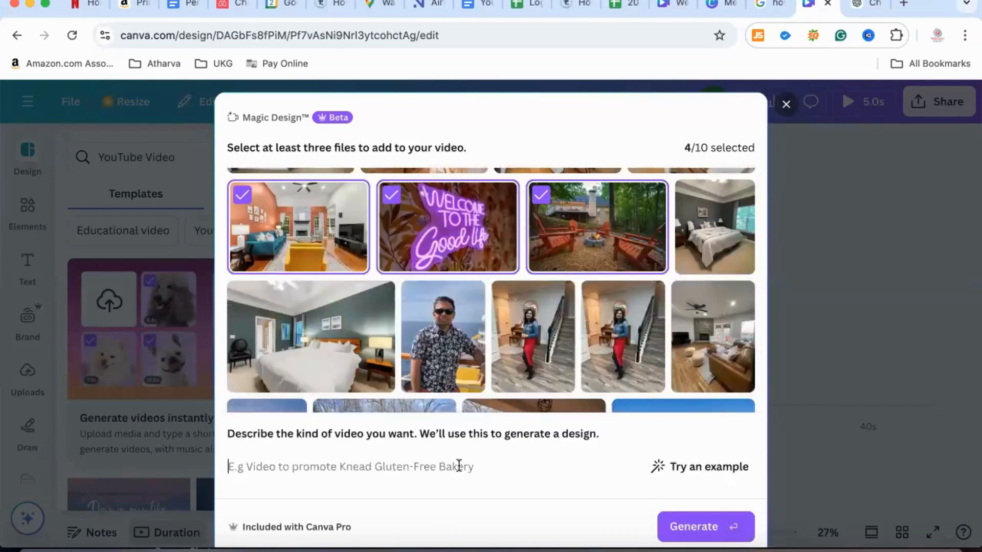
pyautogui.write('cr')
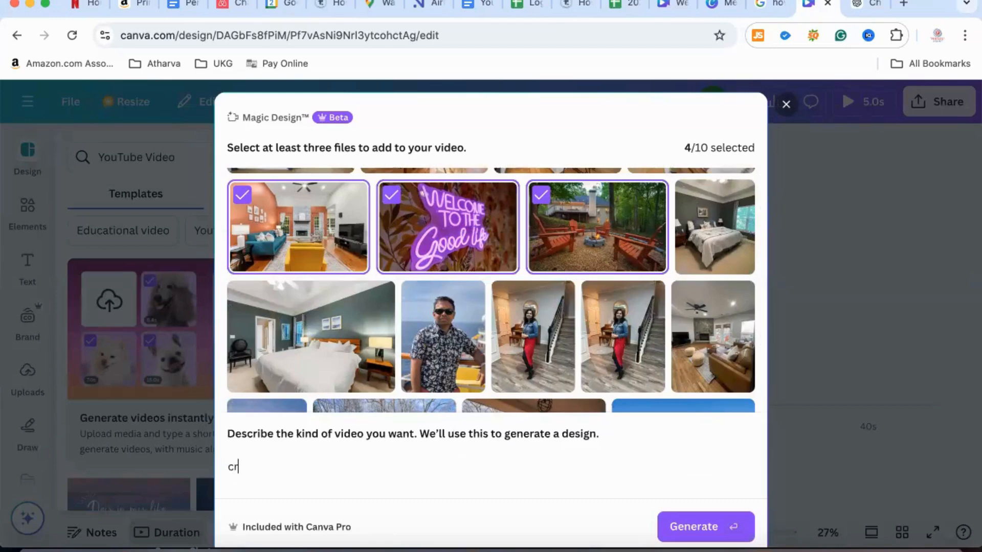
pyautogui.write('eate a video to pro')
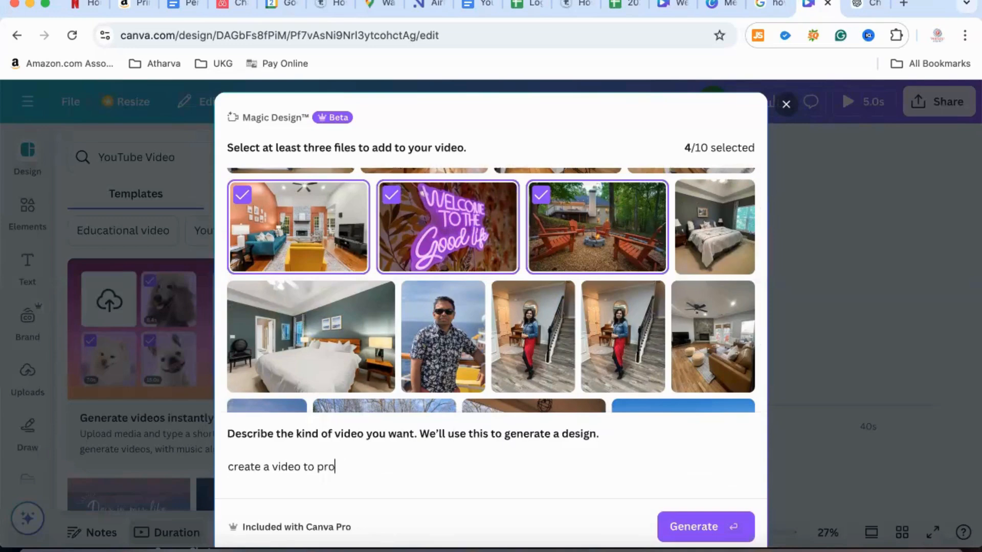
pyautogui.write('mote this airbnb p')
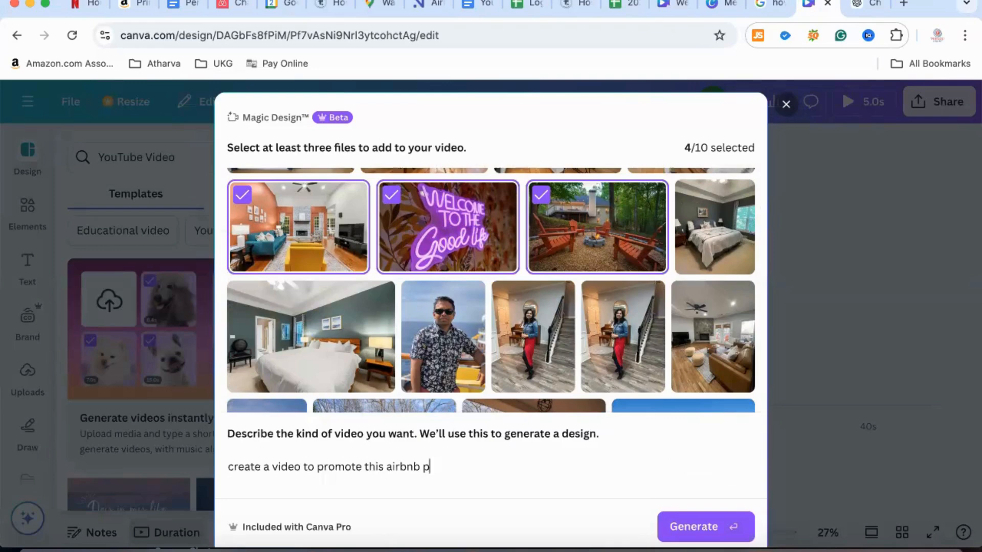
pyautogui.write('roperty on i')
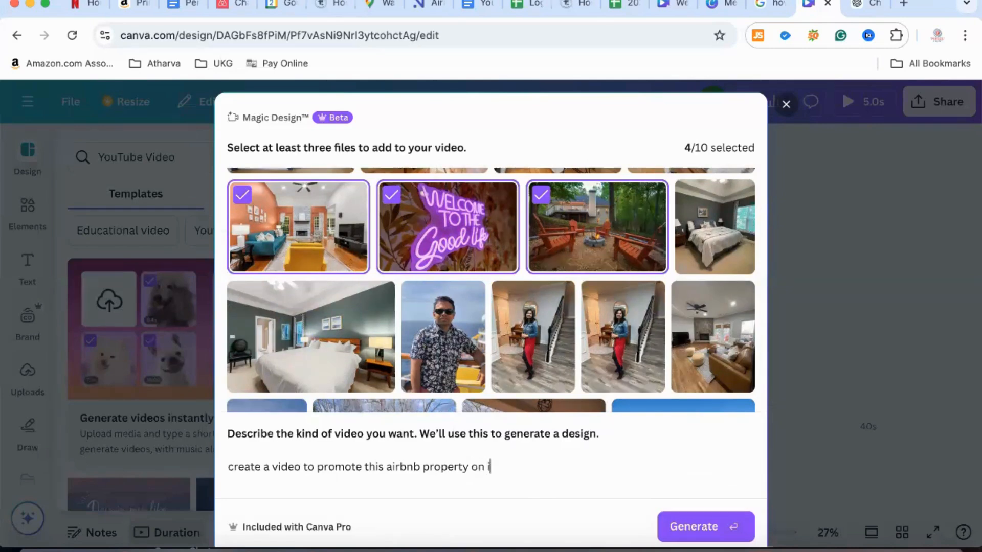
pyautogui.write('nstagram.')
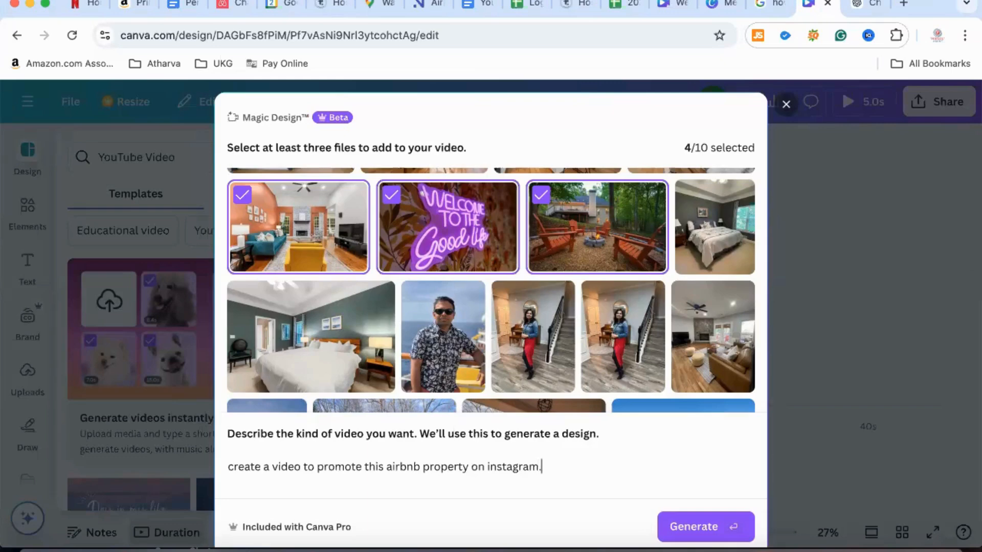
pyautogui.write(' It should inspire p')
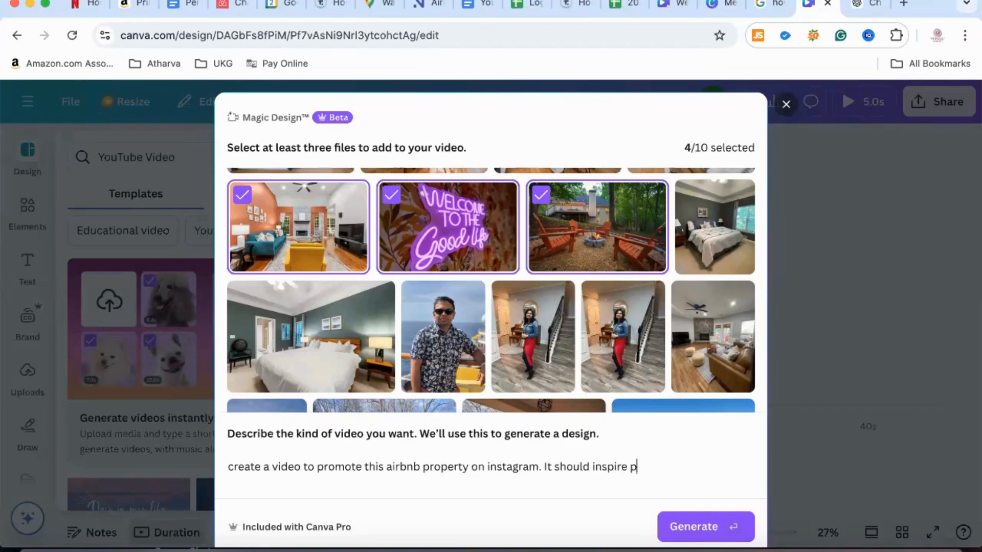
# Append the sentence "It should inspire people to book this" to the video description
pyautogui.write('eople to book this p')
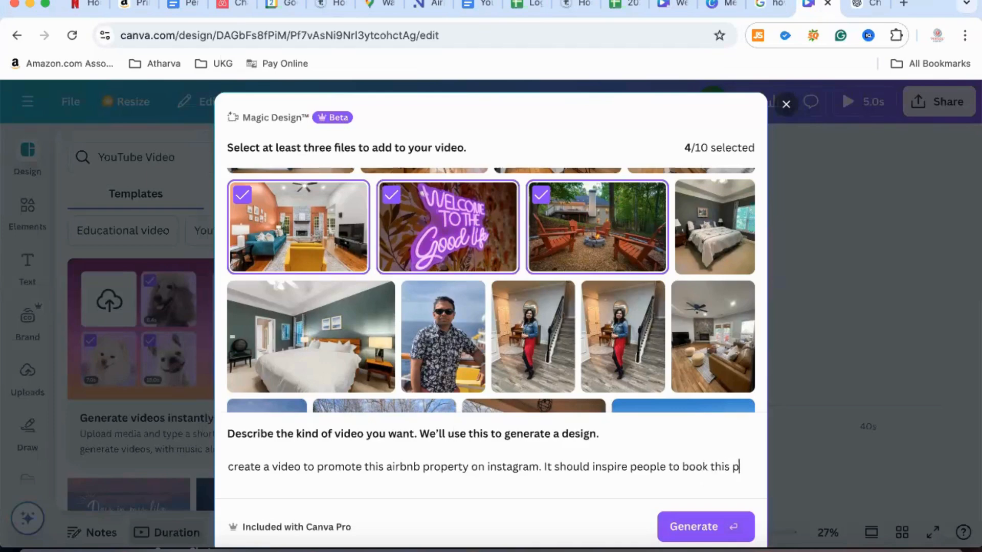
pyautogui.write('r')
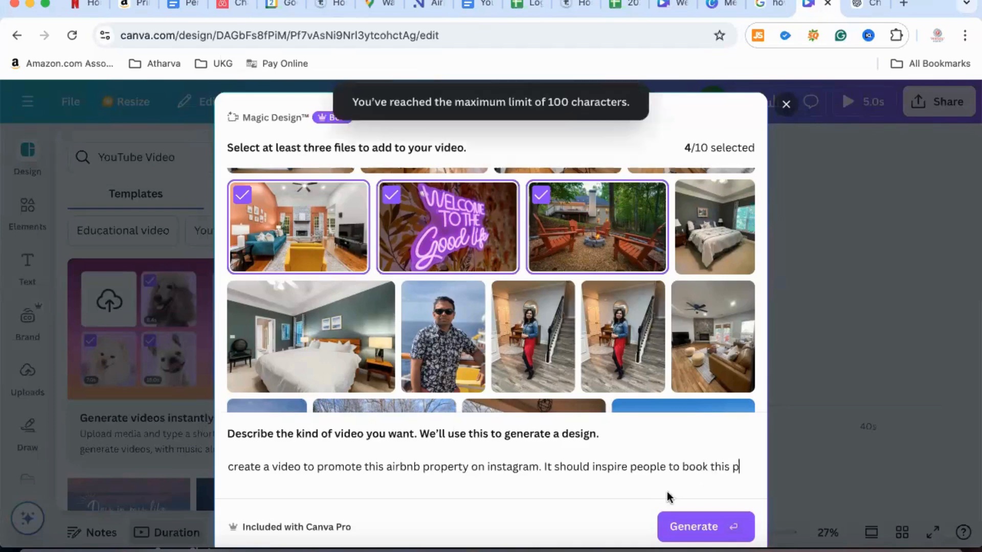
# Trim the unfinished end of the description and generate the video
pyautogui.moveTo(666, 469); pyautogui.dragTo(740, 468)
pyautogui.click(740, 468)
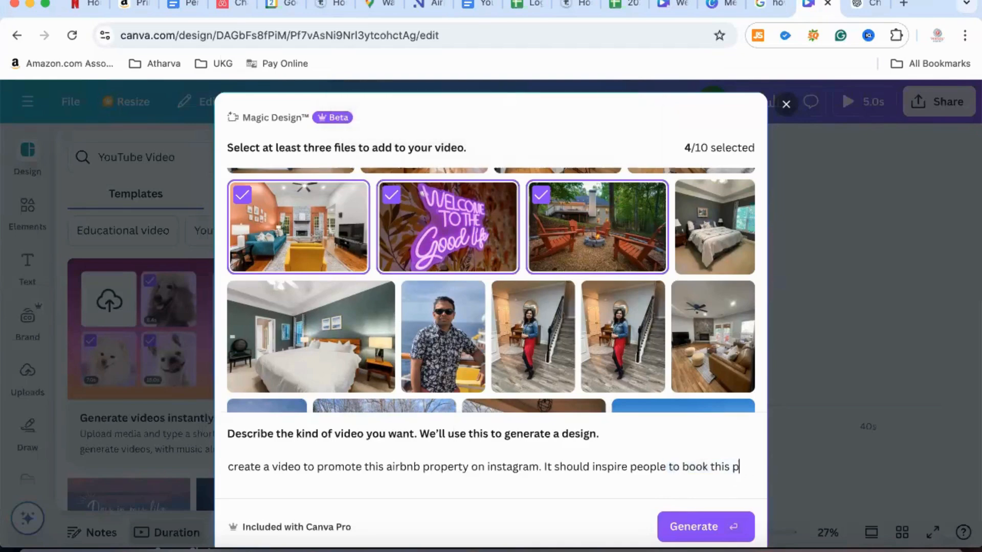
pyautogui.press('BackSpace')
pyautogui.press('BackSpace')
pyautogui.press('BackSpace')
pyautogui.press('BackSpace')
pyautogui.press('BackSpace')
pyautogui.press('BackSpace')
pyautogui.press('BackSpace')
pyautogui.click(699, 522)
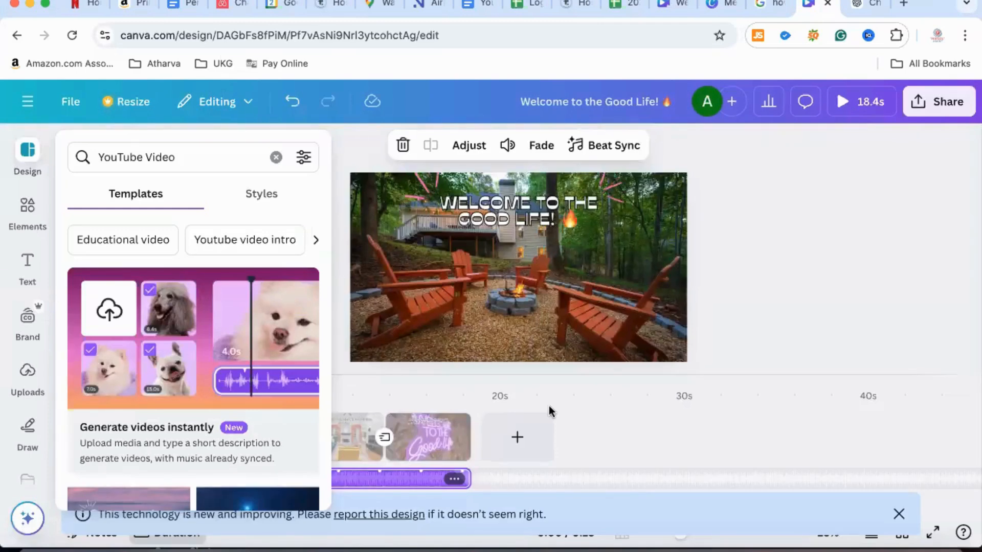
# Play the generated video from the start and pause it on the neon sign scene
pyautogui.click(330, 207)
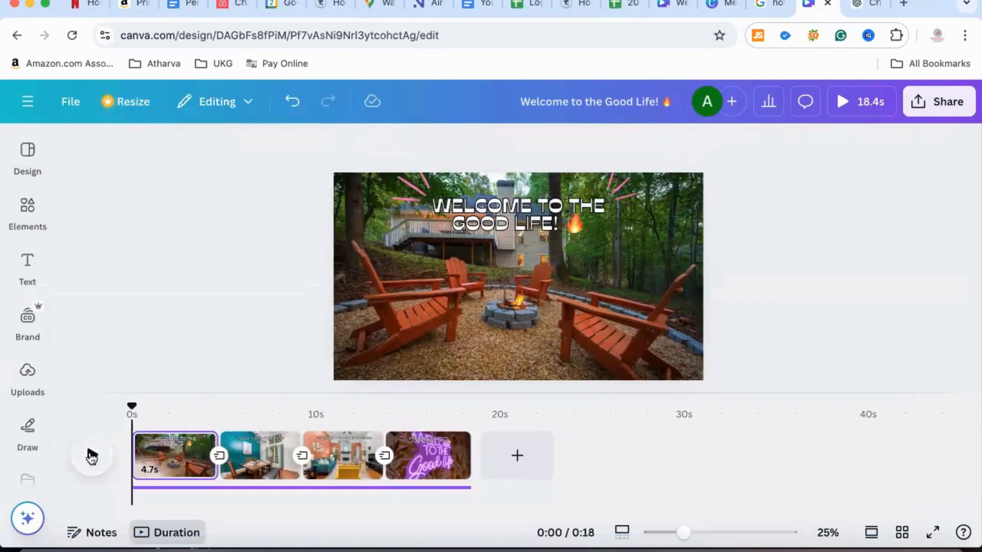
pyautogui.click(91, 455)
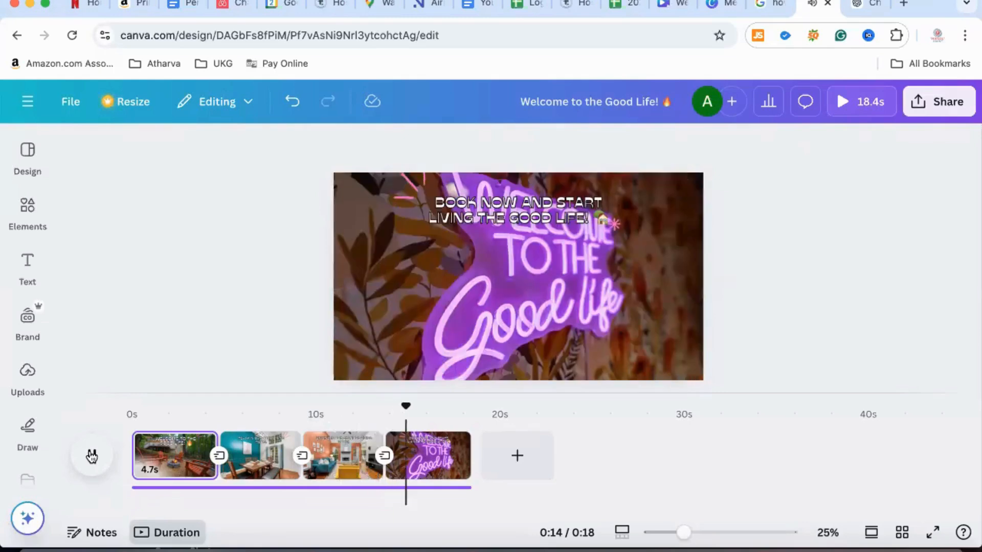
pyautogui.click(91, 456)
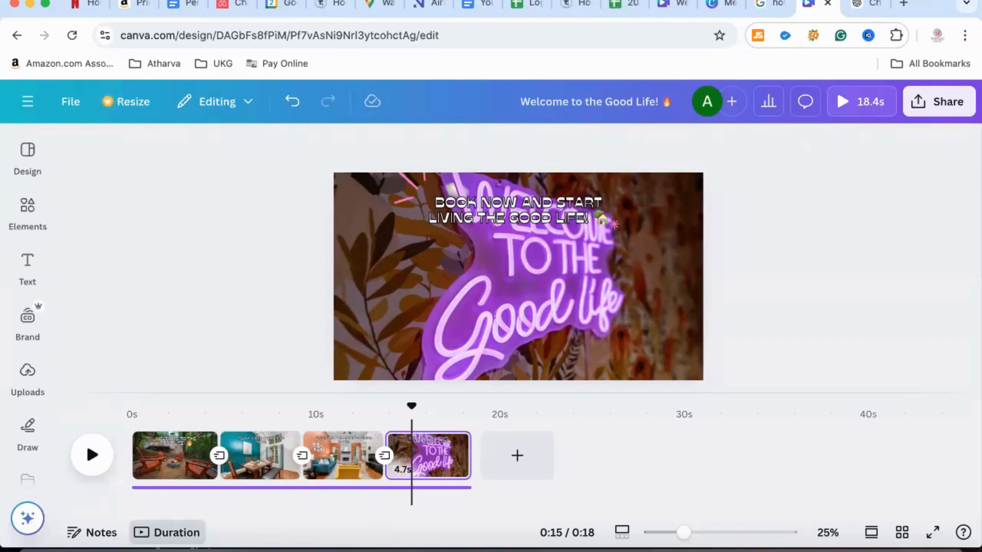
pyautogui.click(28, 519)
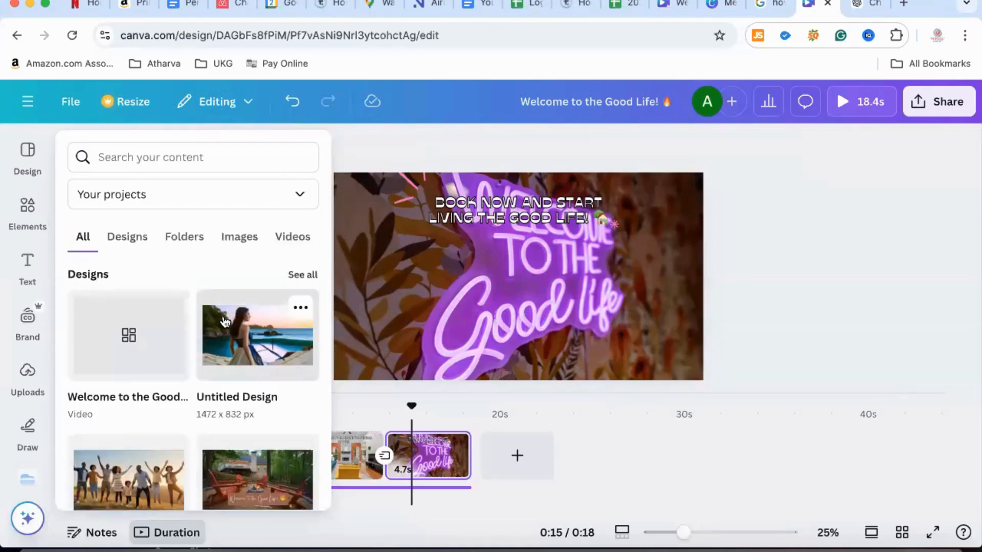
pyautogui.click(739, 244)
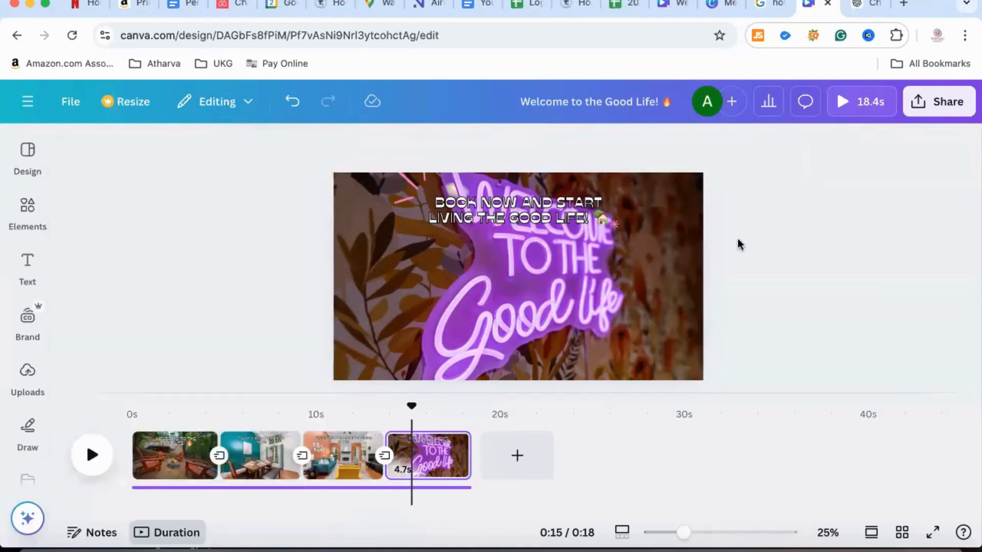